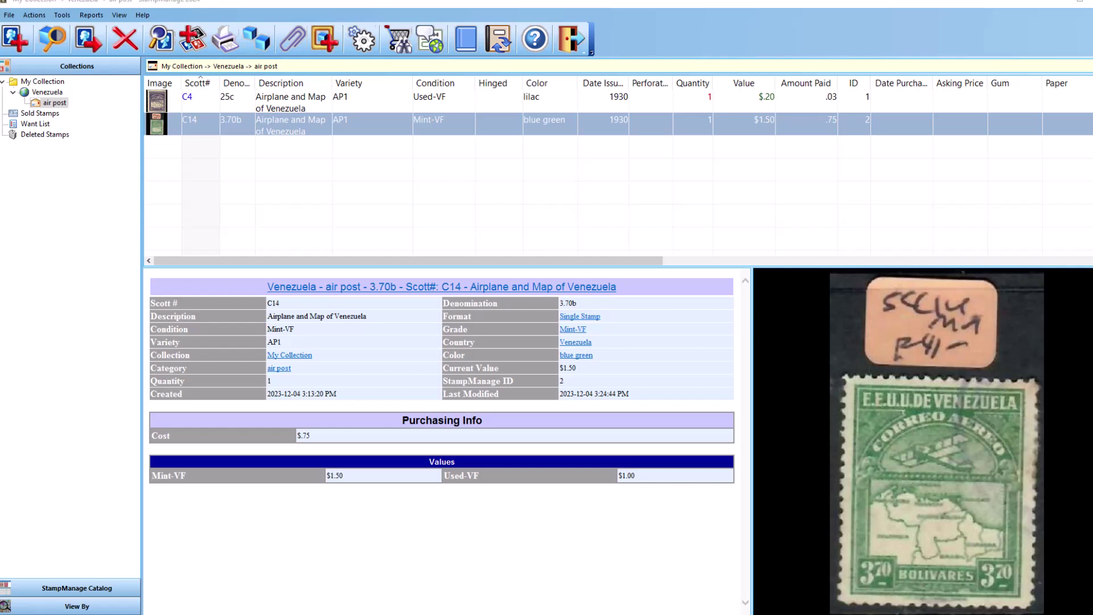
Compare the records and pictures of the two Venezuela air post stamps, C4 and C14
click(320, 102)
click(319, 125)
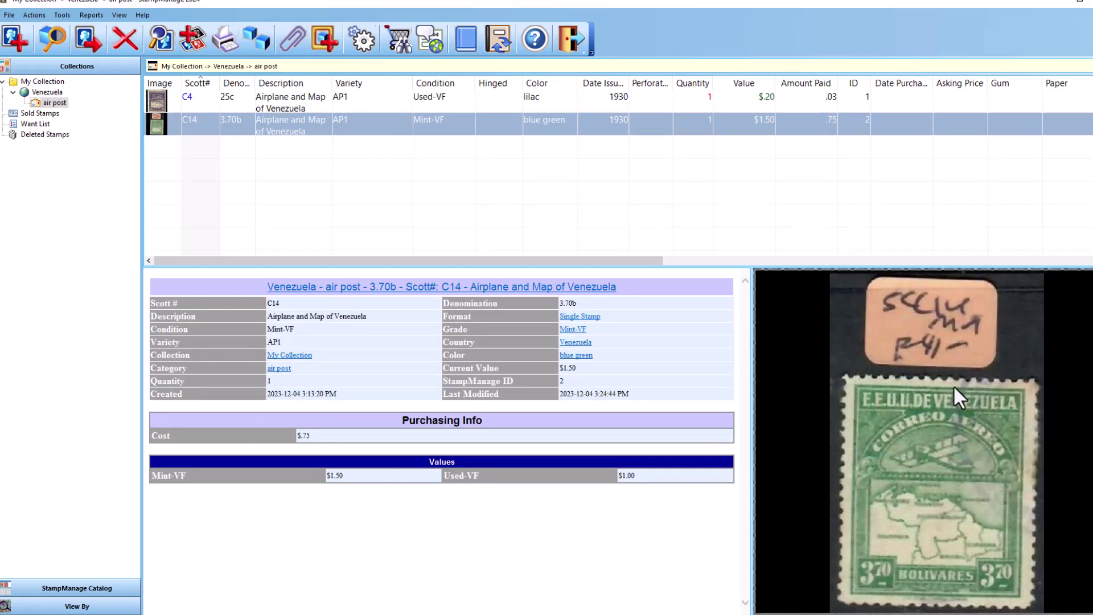
click(303, 104)
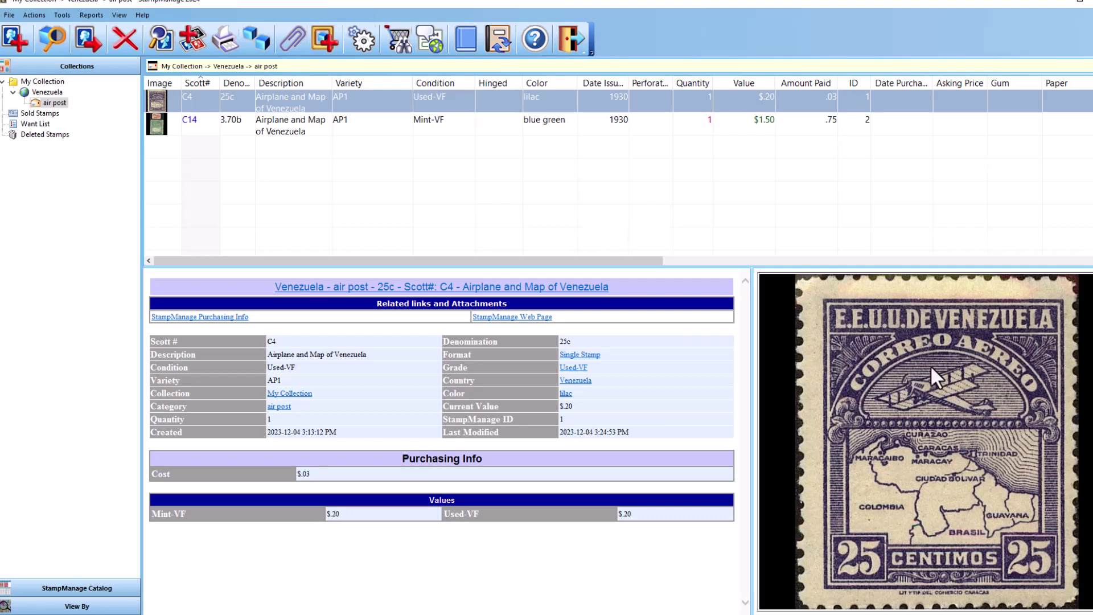
Output the All Stamps Owned with Images - Detailed report as a preview, look it over and close it
click(92, 16)
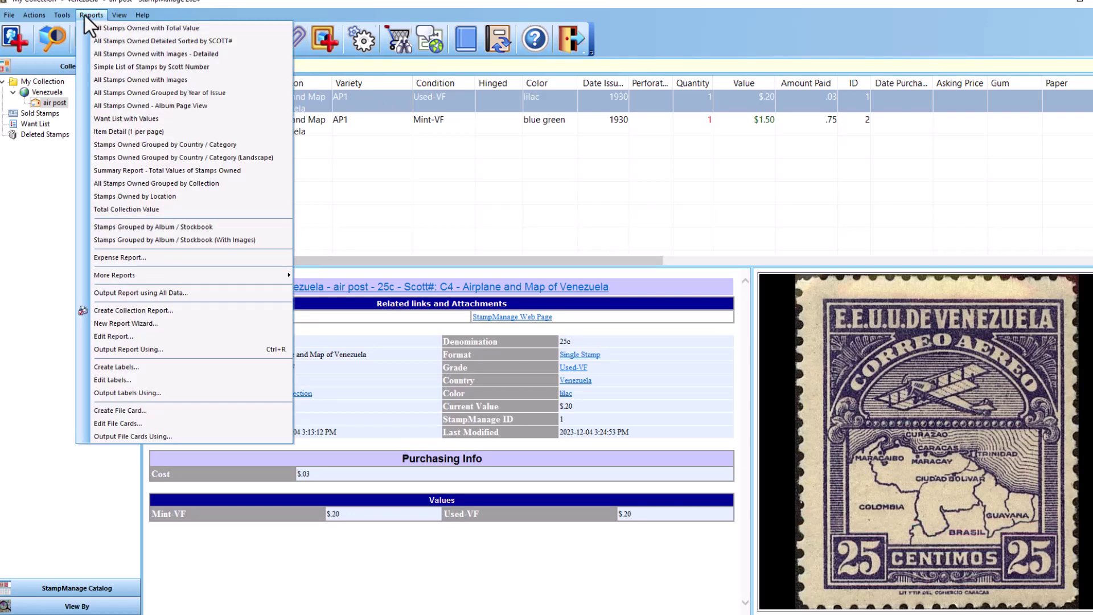
click(164, 55)
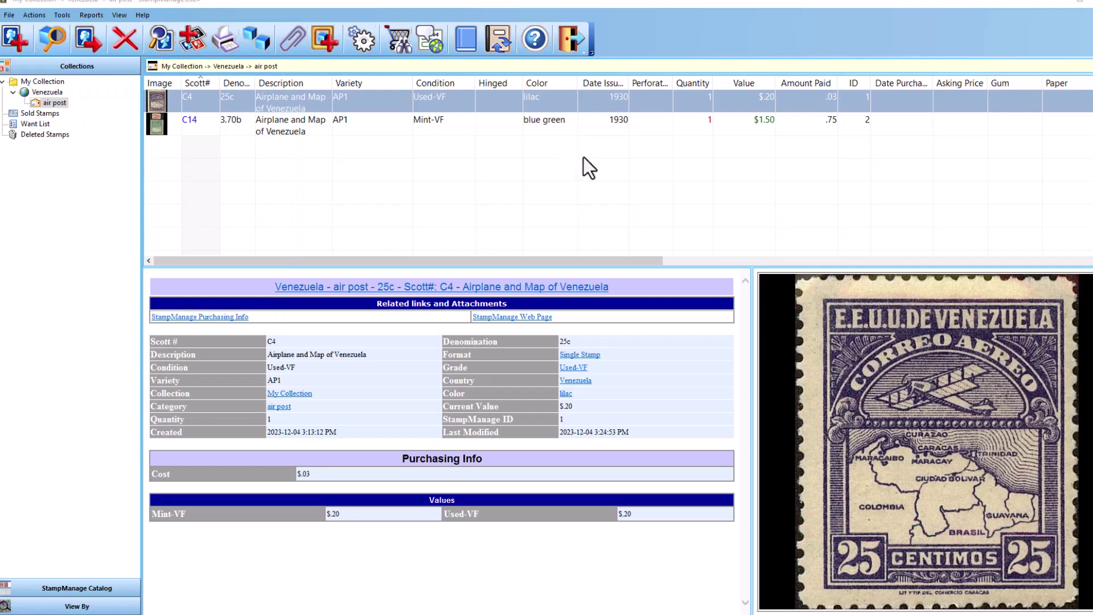
click(688, 218)
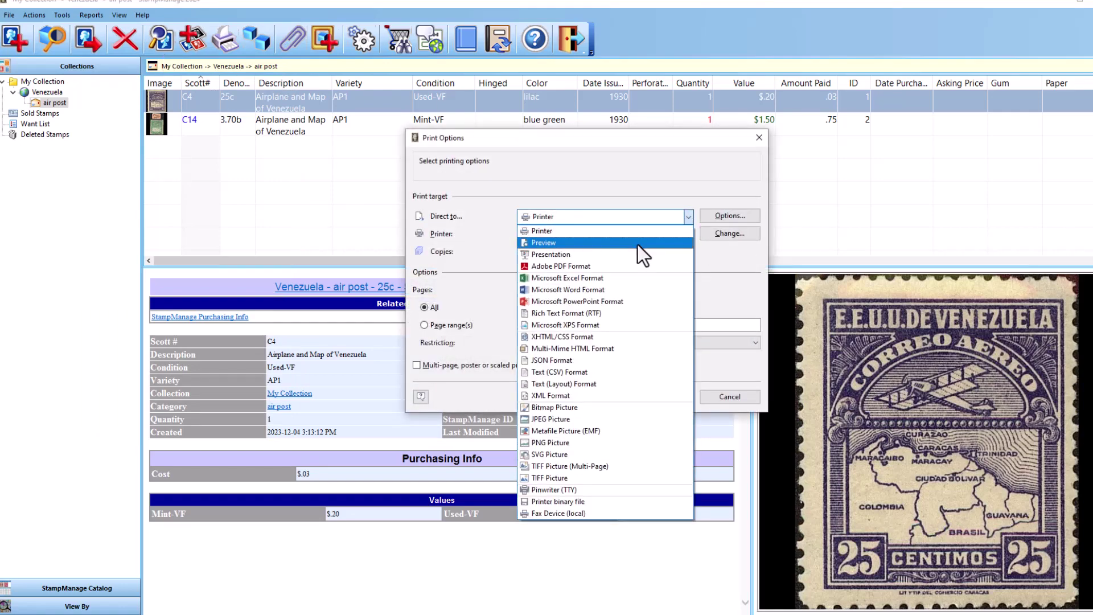
click(640, 250)
click(663, 374)
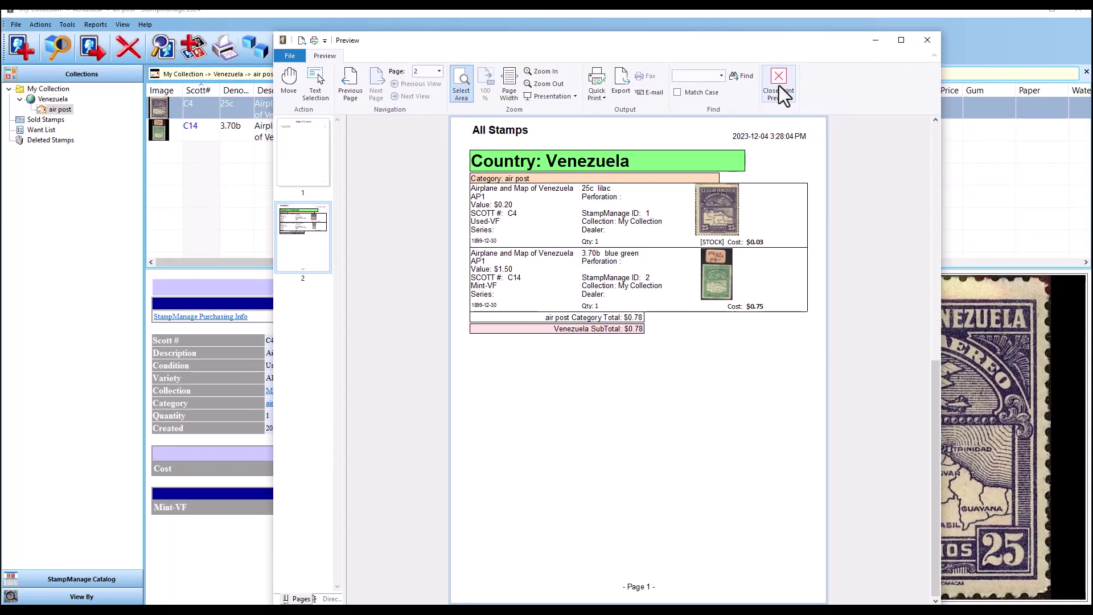
click(779, 85)
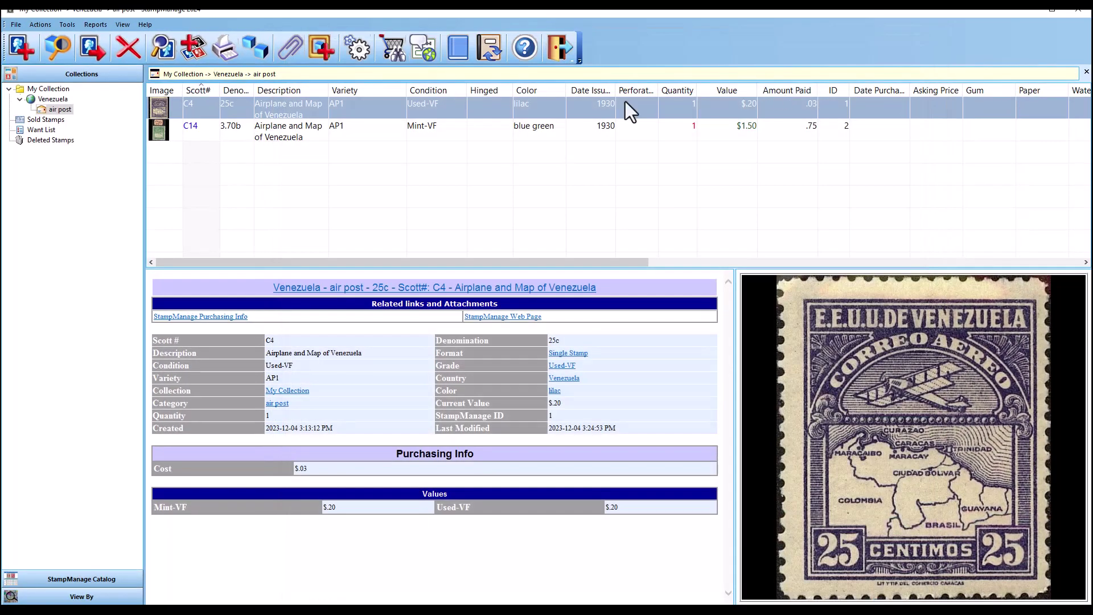
Open the StampsByCountryCategoryImageDet... report for editing and bring up the contents of its stamp table
click(95, 26)
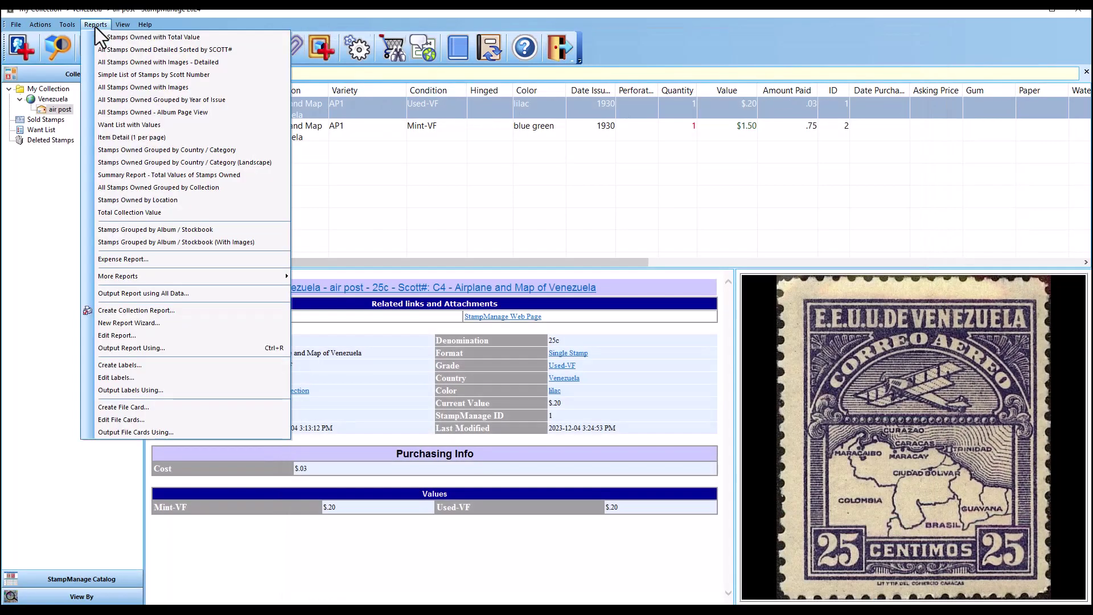
click(169, 336)
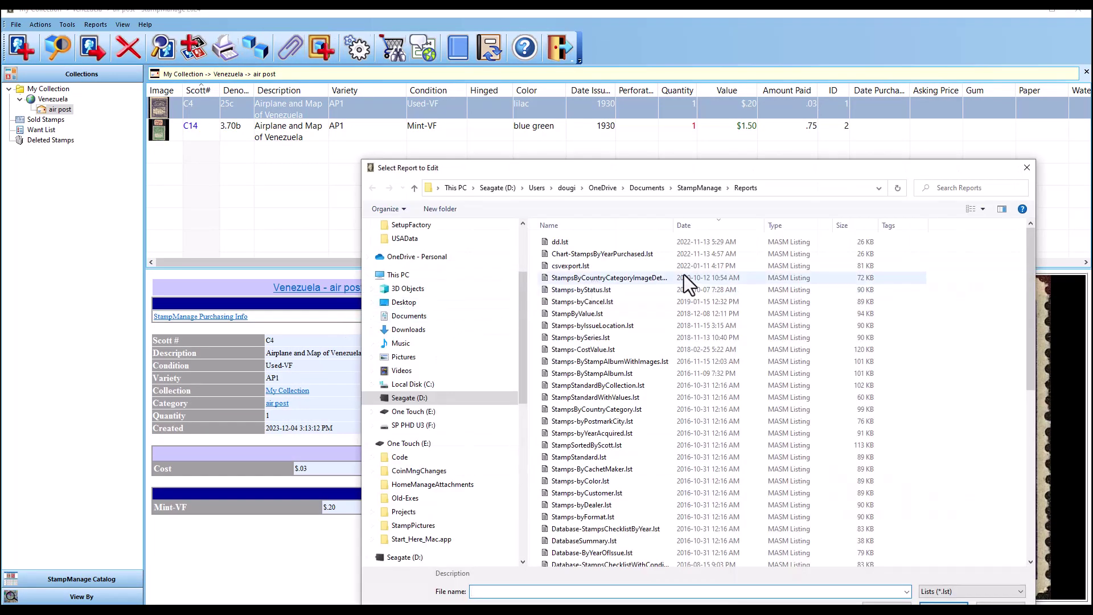
click(651, 278)
double_click(637, 278)
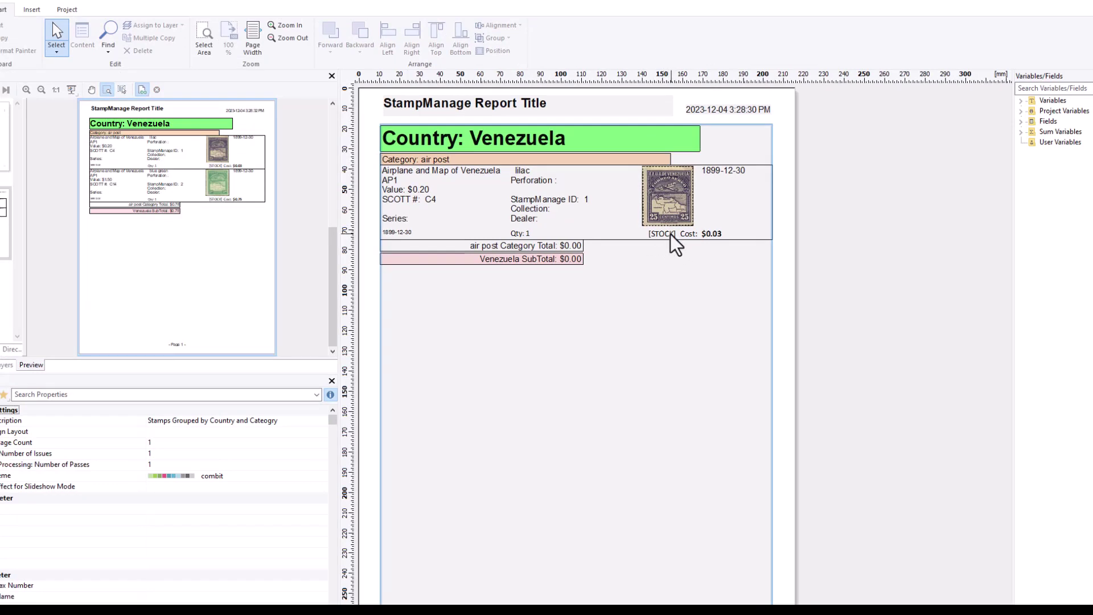
double_click(670, 233)
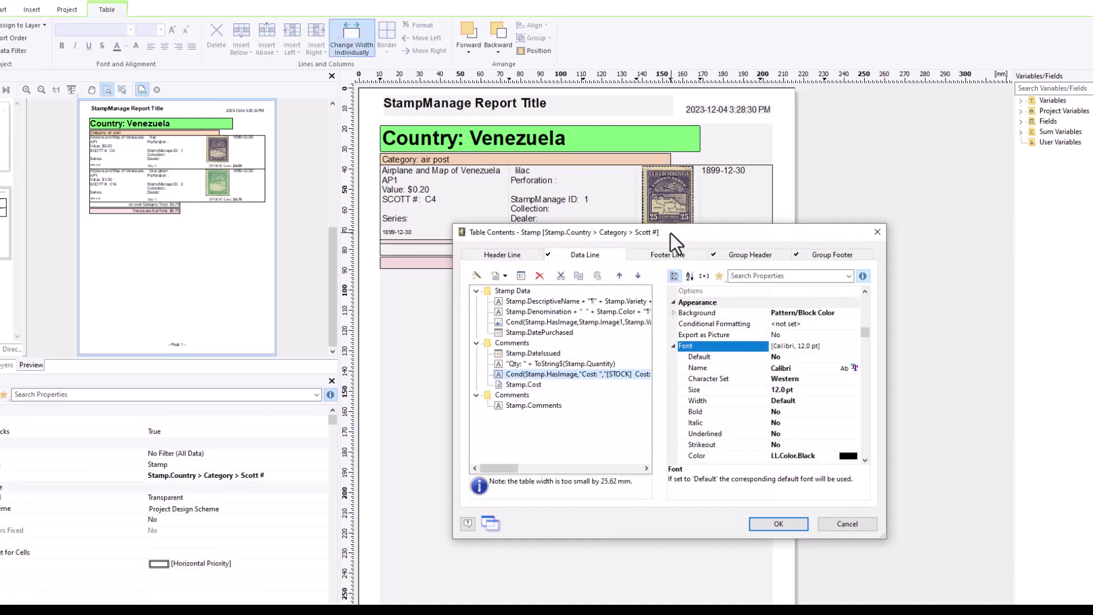
drag(671, 233, 662, 214)
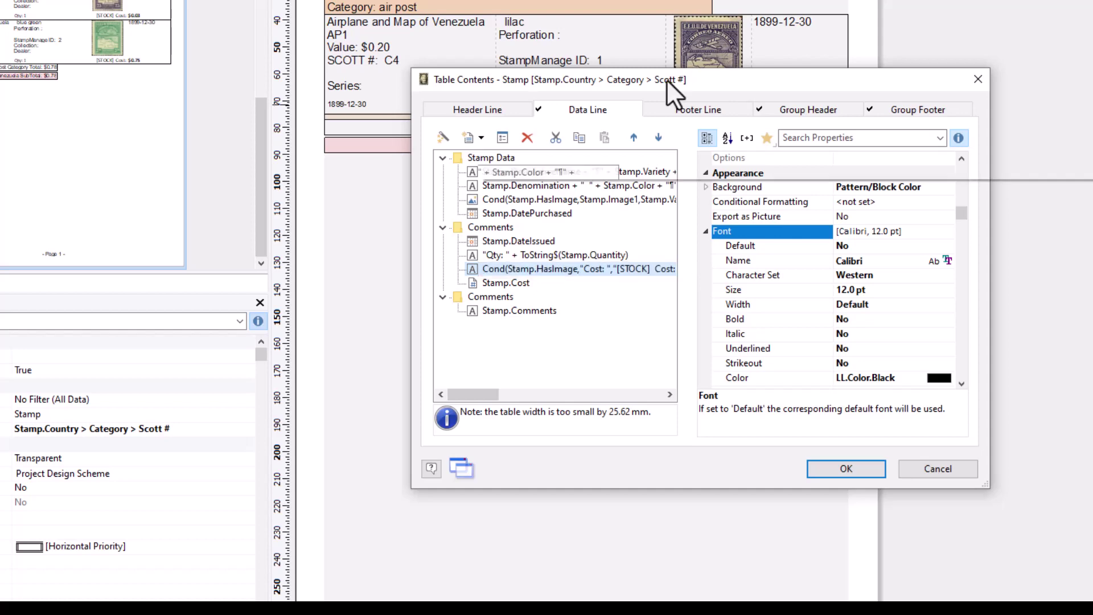
Inspect the conditional formula behind the Cost label in the data line, and cancel out of the table contents
double_click(565, 269)
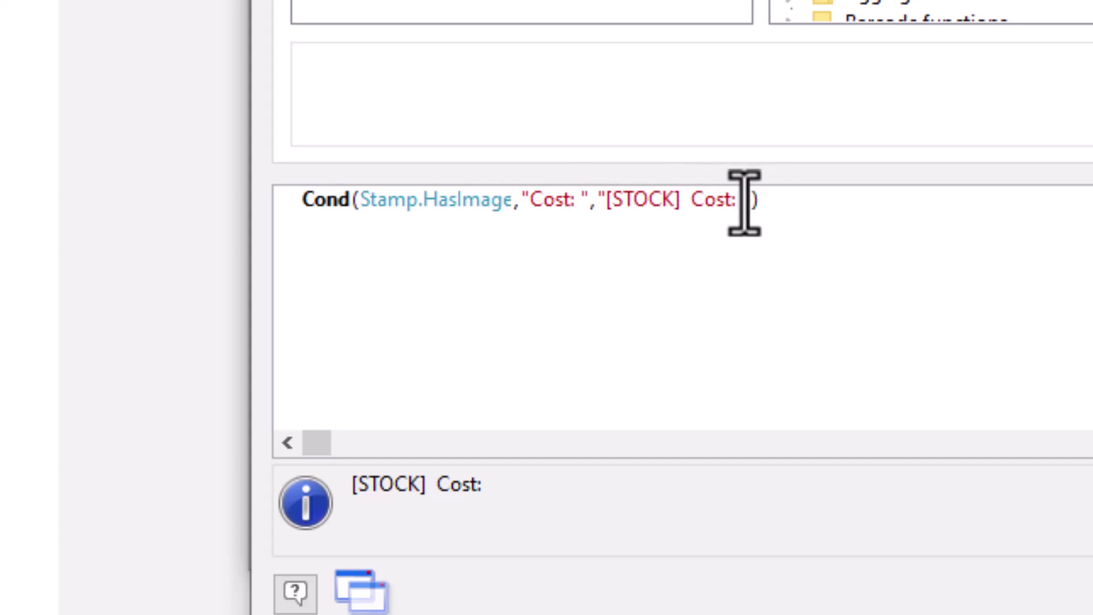
click(599, 200)
text(")
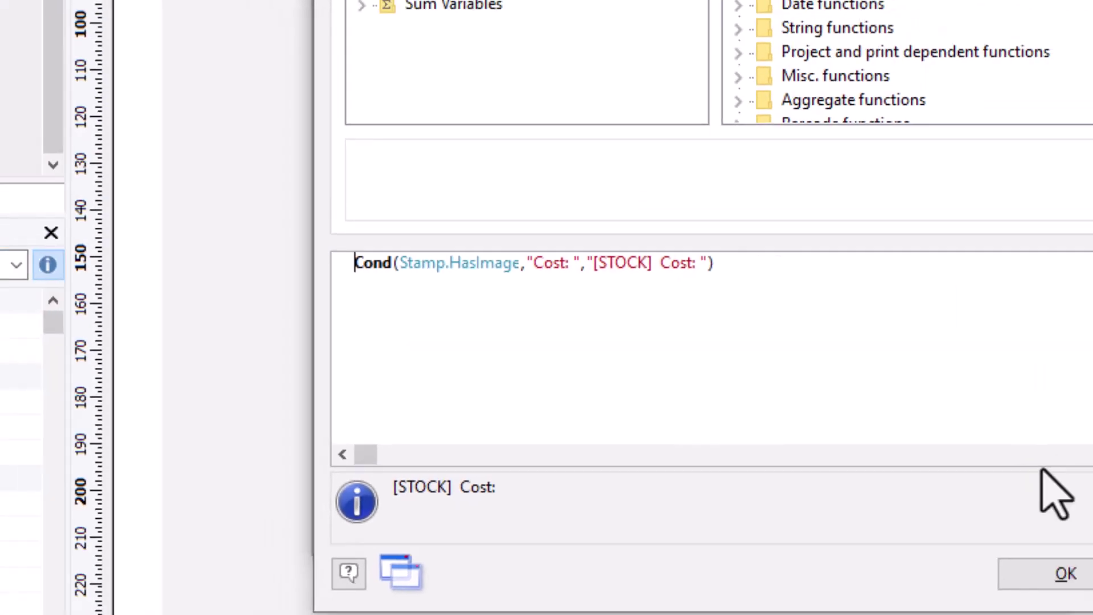
click(832, 536)
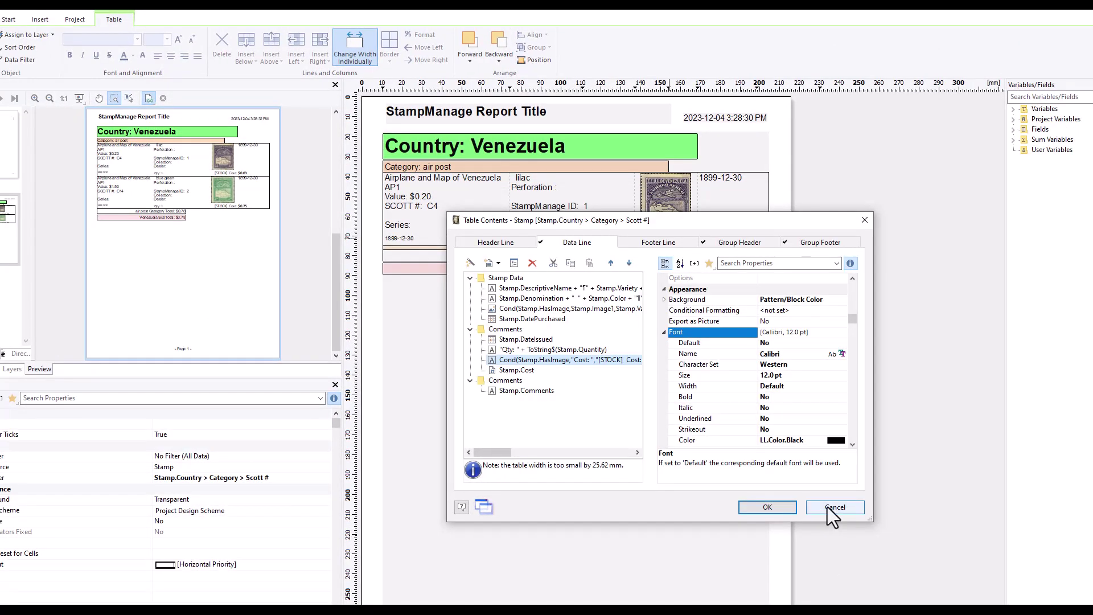
click(830, 507)
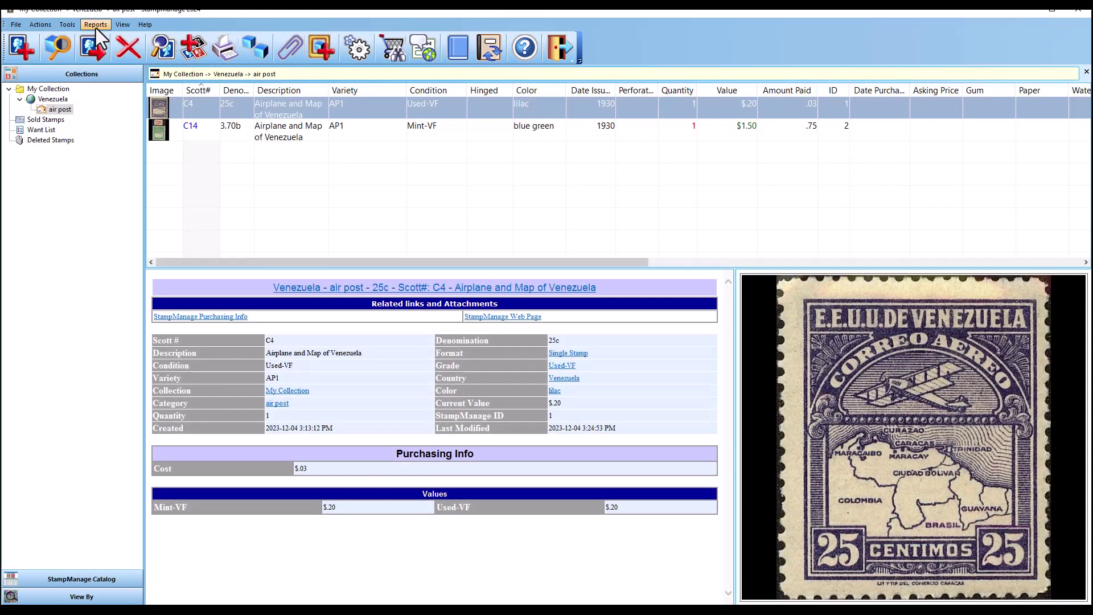
Preview the All Stamps Owned with Images - Detailed report again to check the stamps' cost labels, and close it
click(96, 29)
click(108, 62)
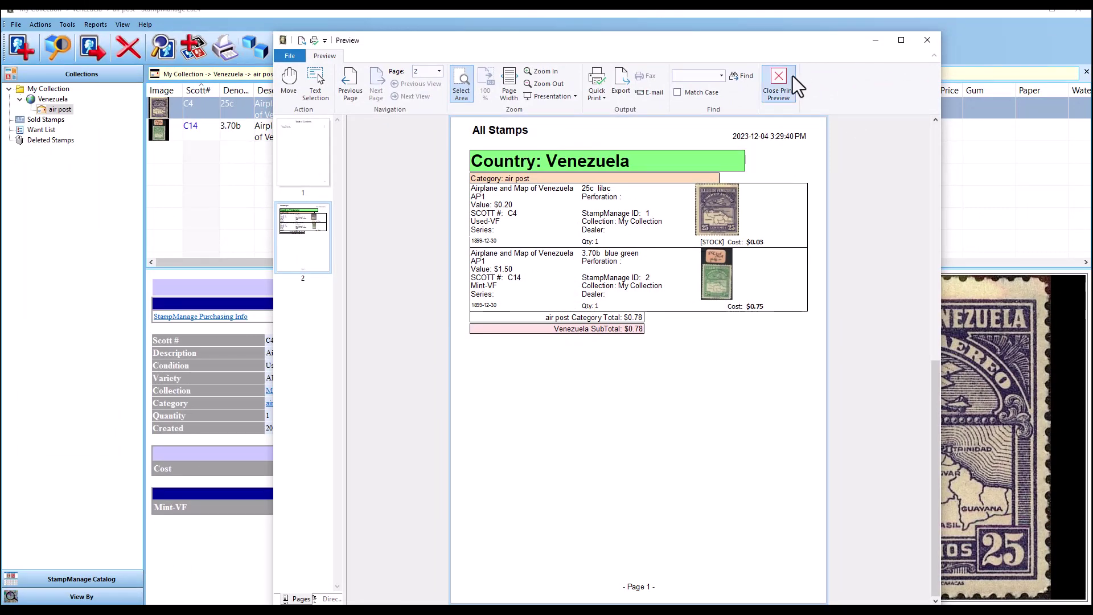
click(792, 76)
Reopen the StampsByCountryCategoryImageDet... report for editing and open the Cost label's conditional formula in the stamp table
click(104, 24)
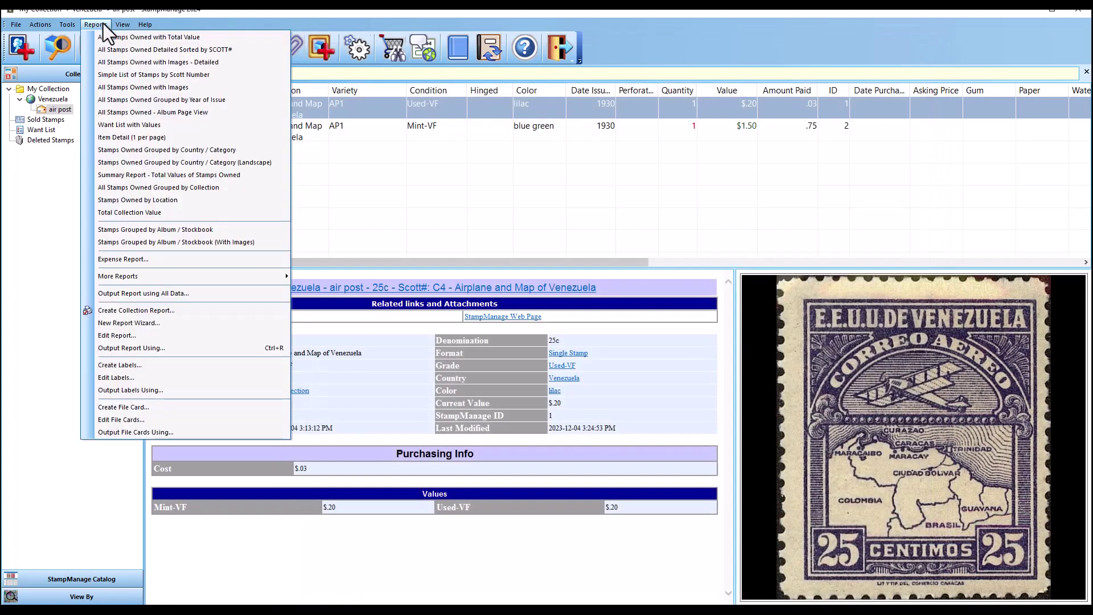
click(147, 335)
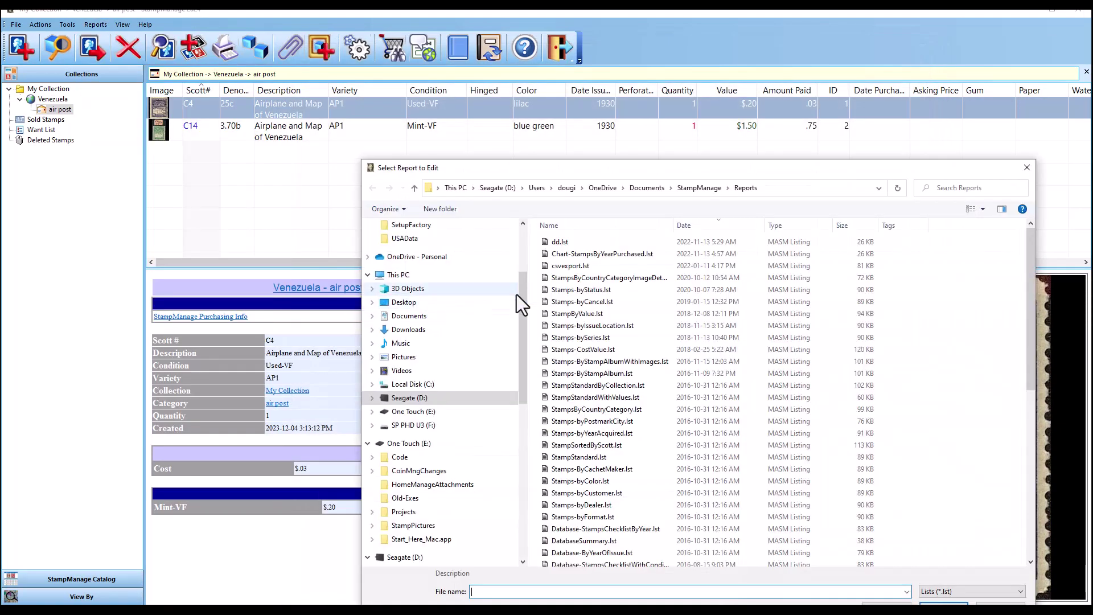
double_click(582, 278)
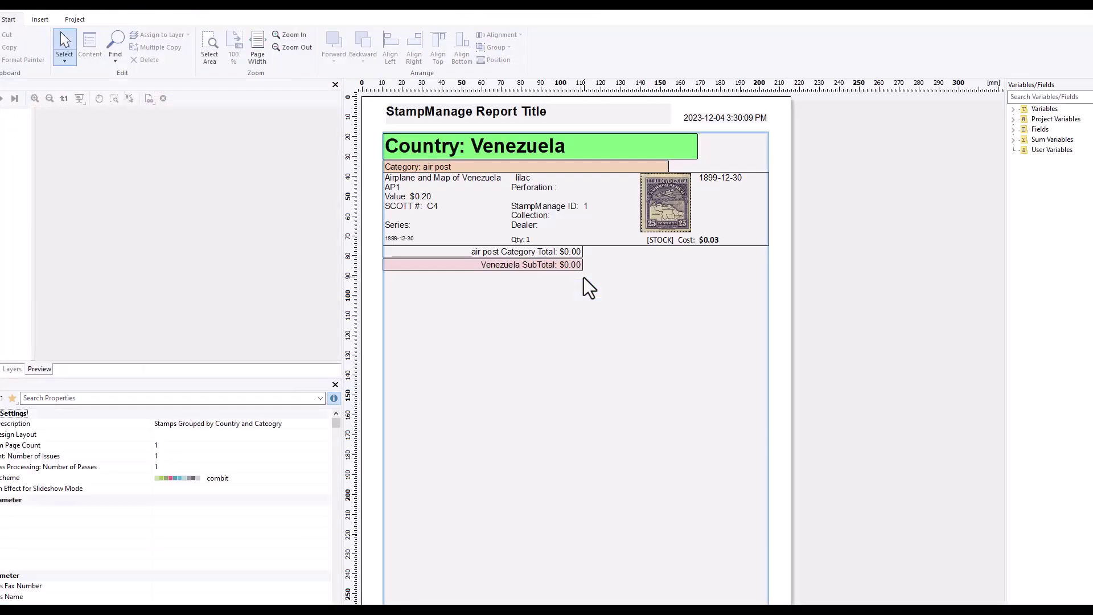
click(669, 236)
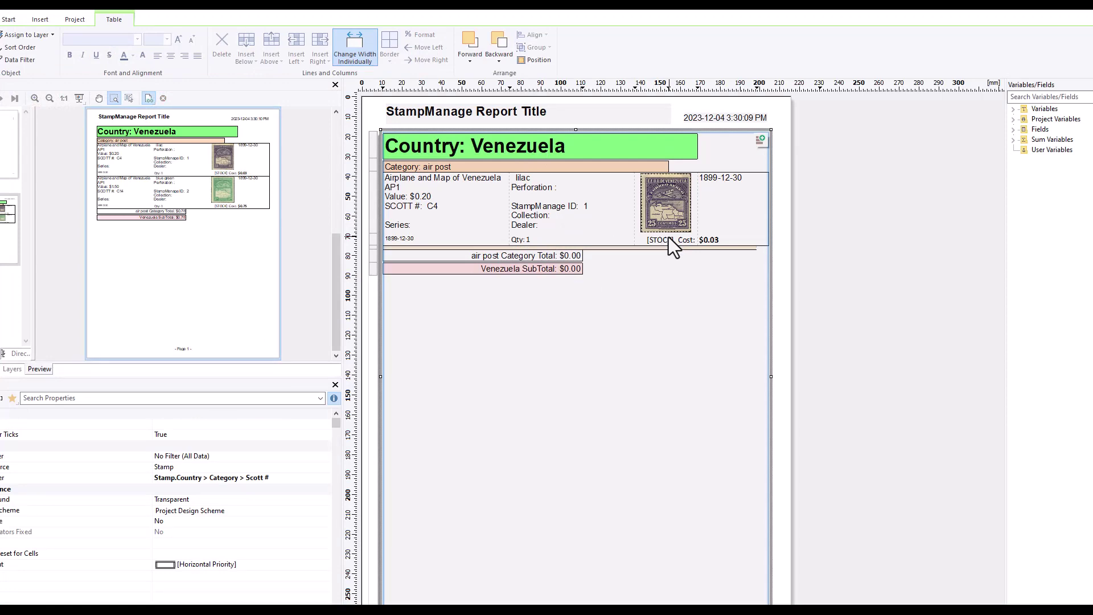
double_click(669, 237)
double_click(570, 361)
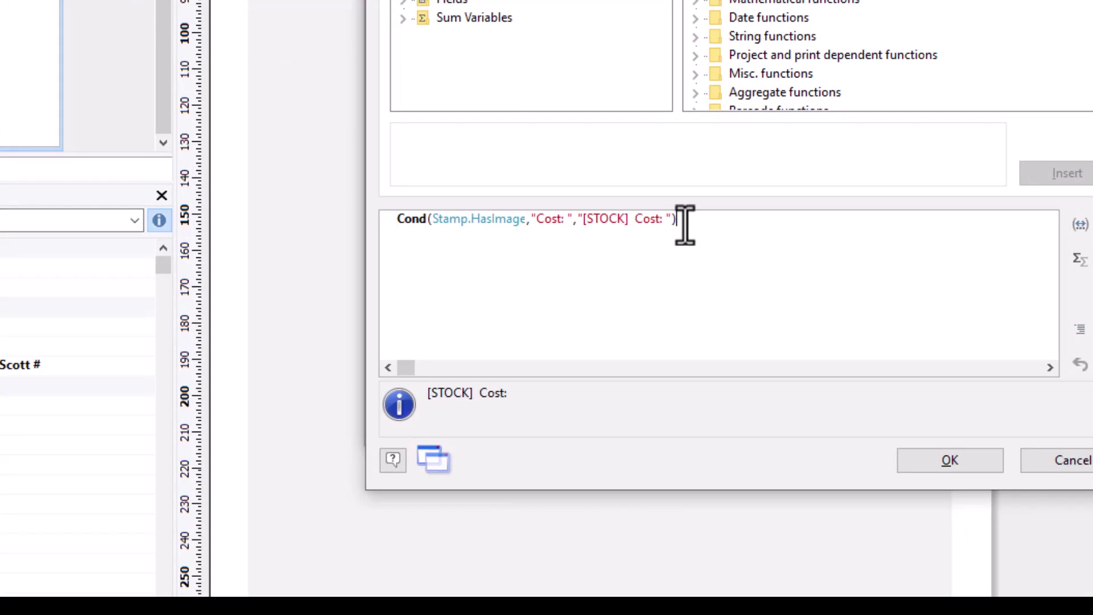
Examine how the Cost label formula uses Stamp.HasImage to choose between "Cost: " and "[STOCK] Cost: ", and cancel the formula and table dialogs
drag(622, 400, 430, 410)
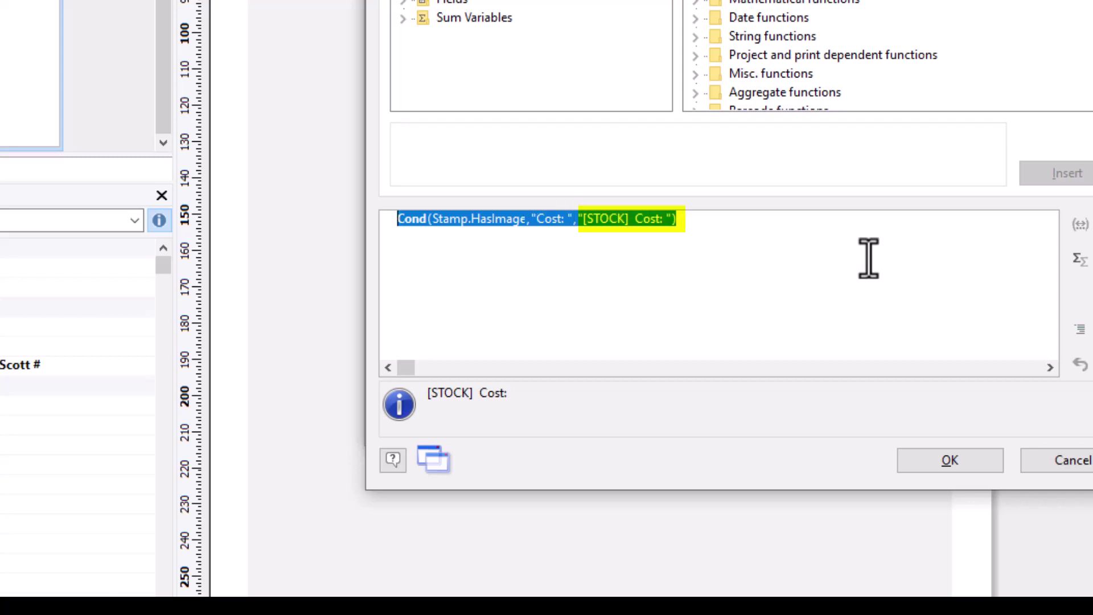
click(1082, 464)
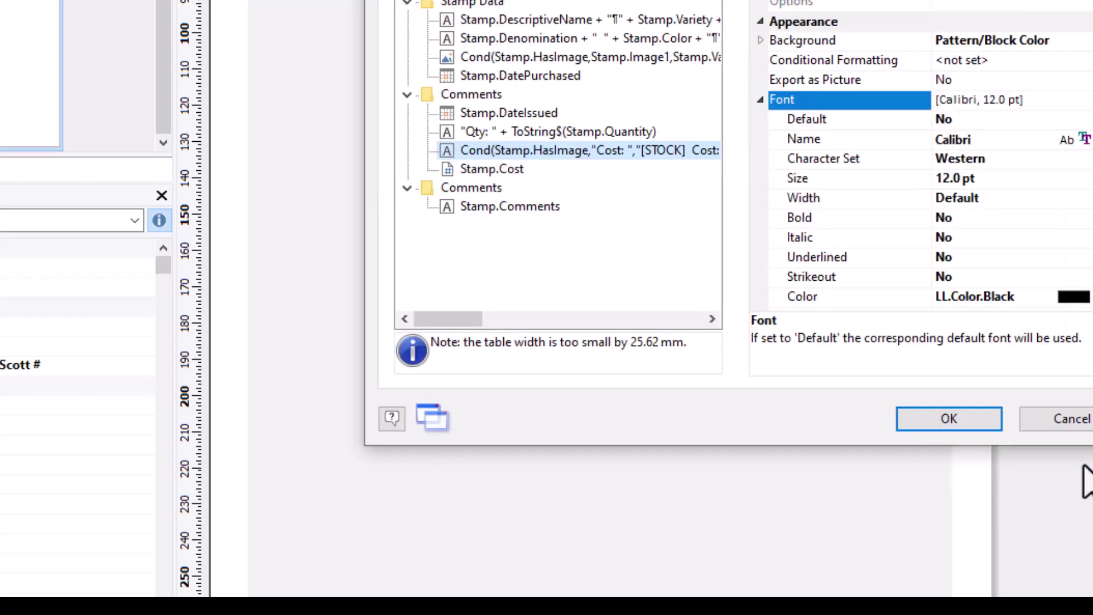
click(549, 137)
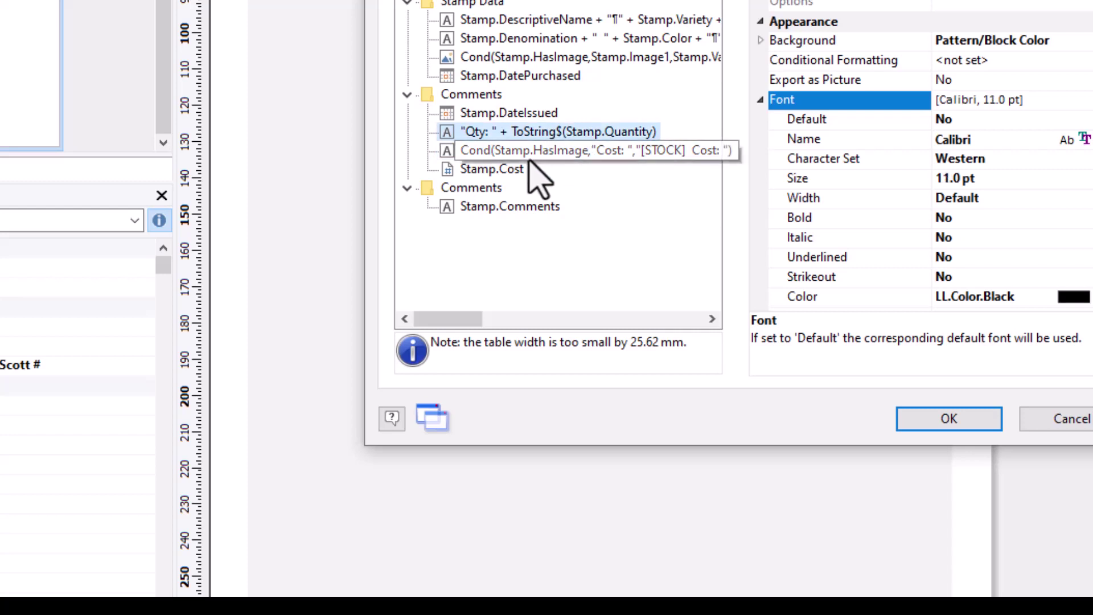
double_click(530, 152)
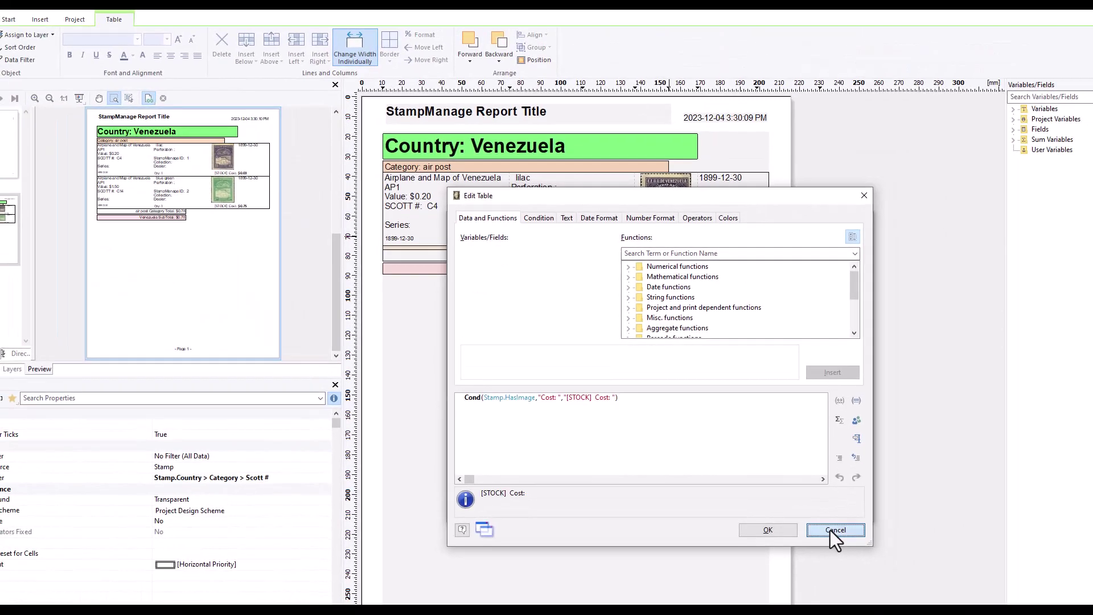
click(875, 517)
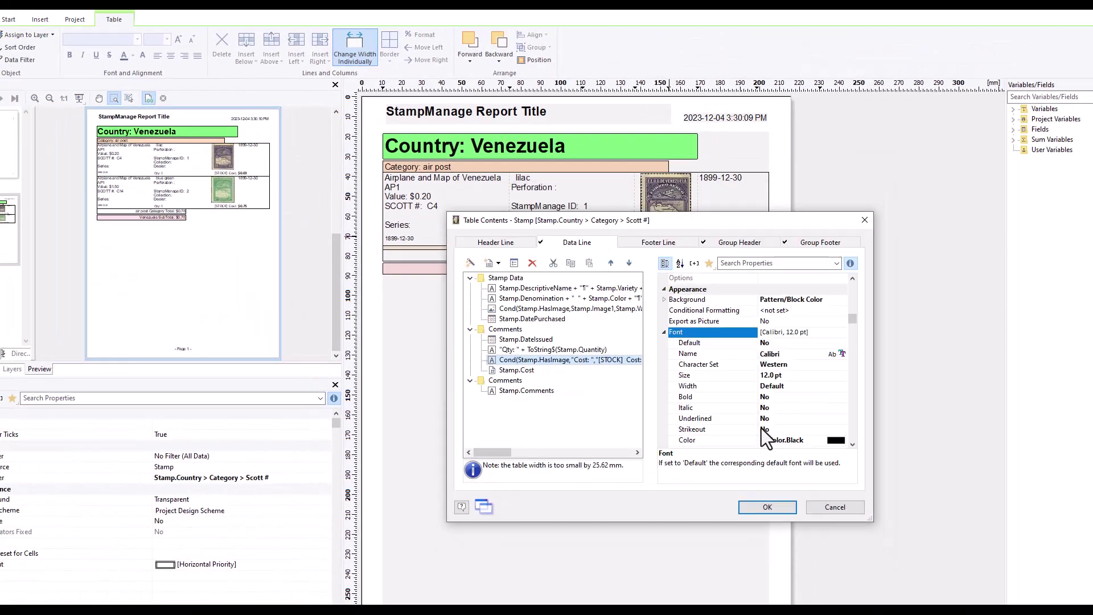
click(830, 507)
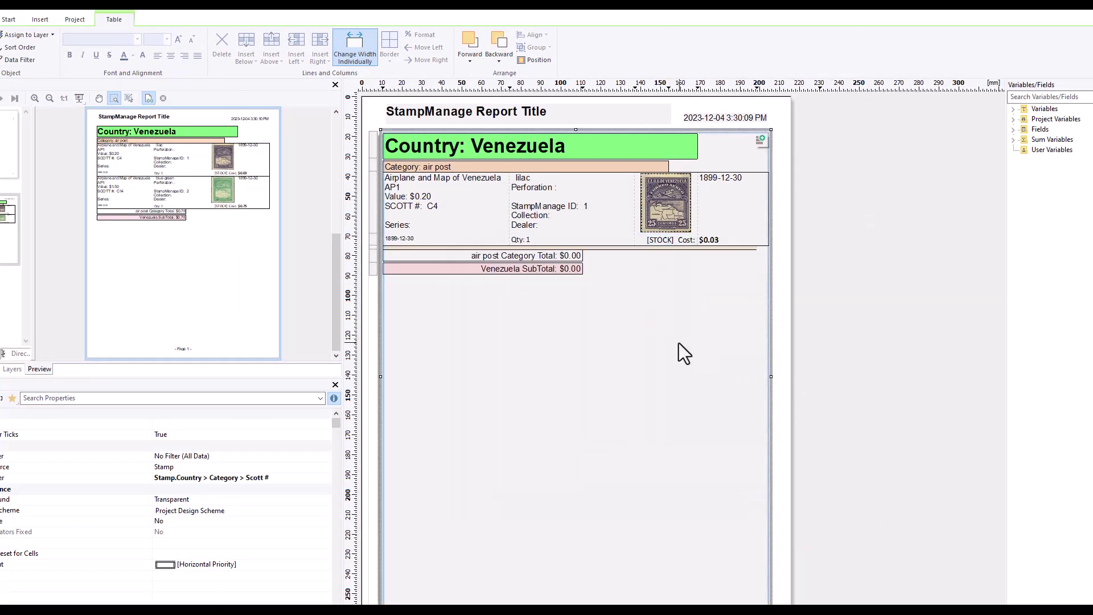